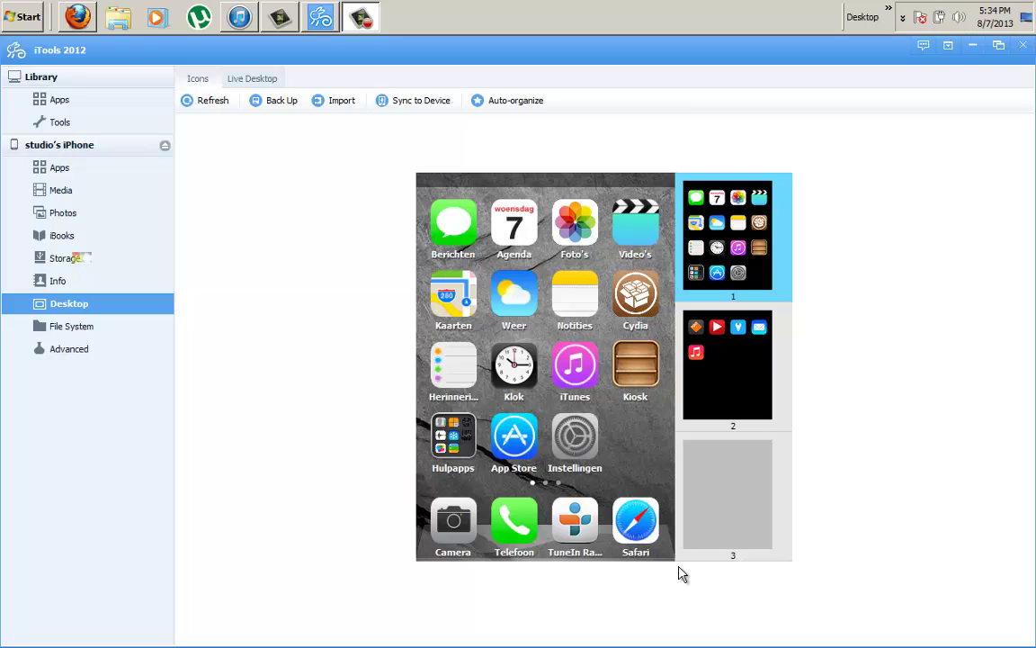
Switch to the Live Desktop view to mirror the iPhone's home screen.
click(253, 79)
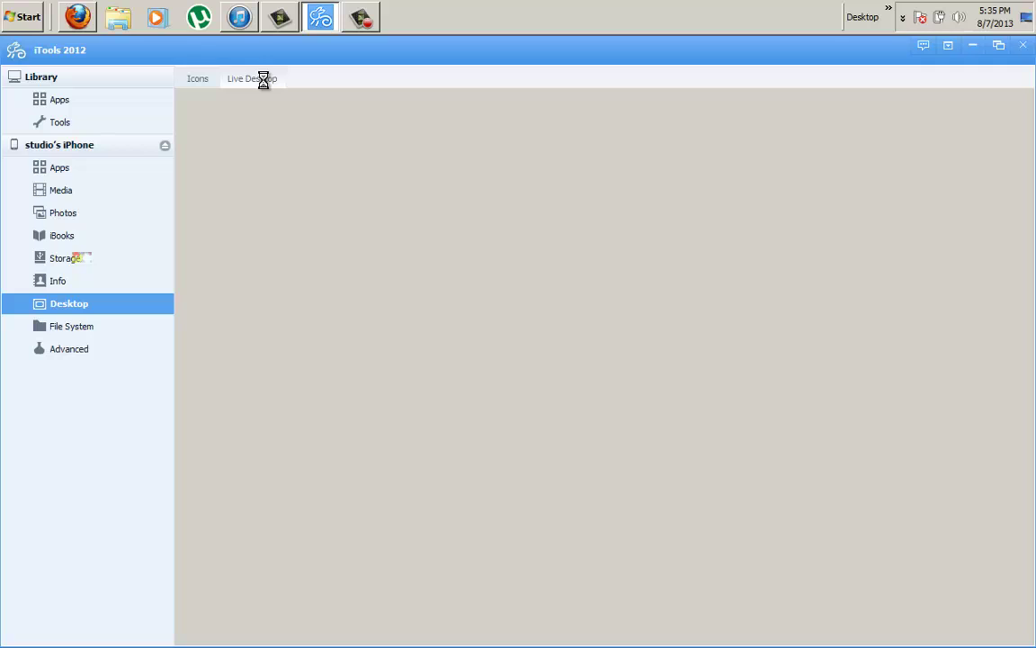